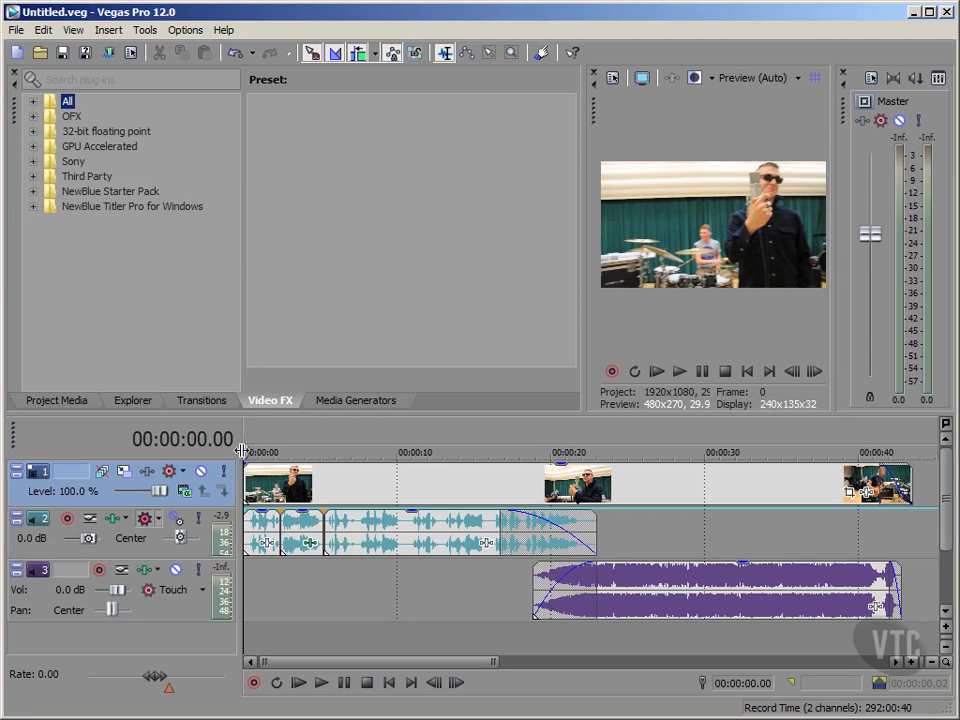
- Play the opening seconds of the timeline and stop playback
click(321, 686)
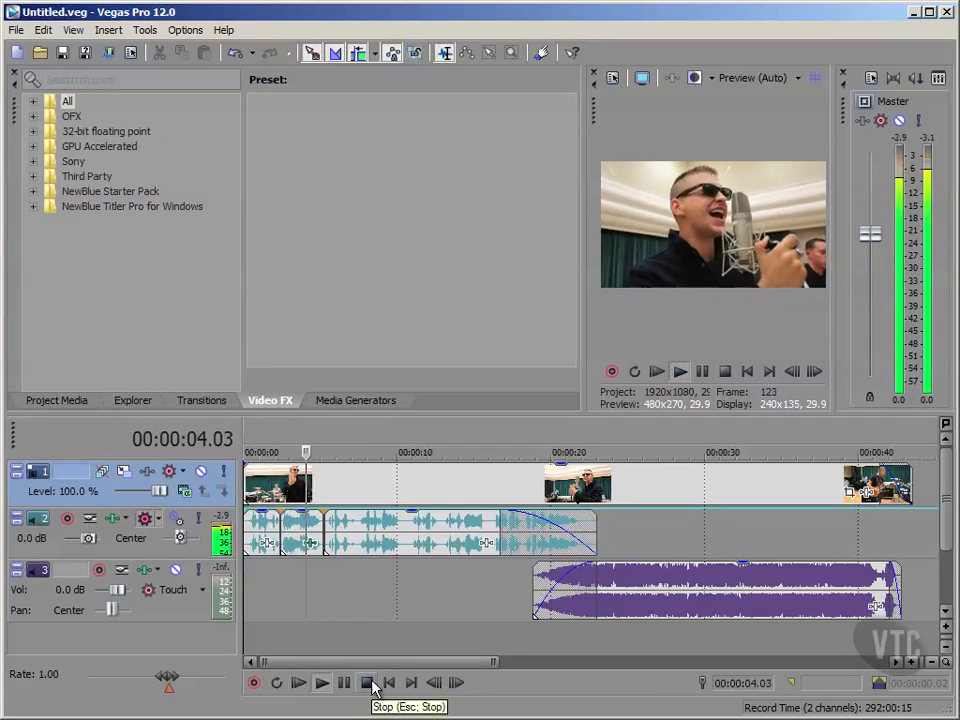
click(367, 684)
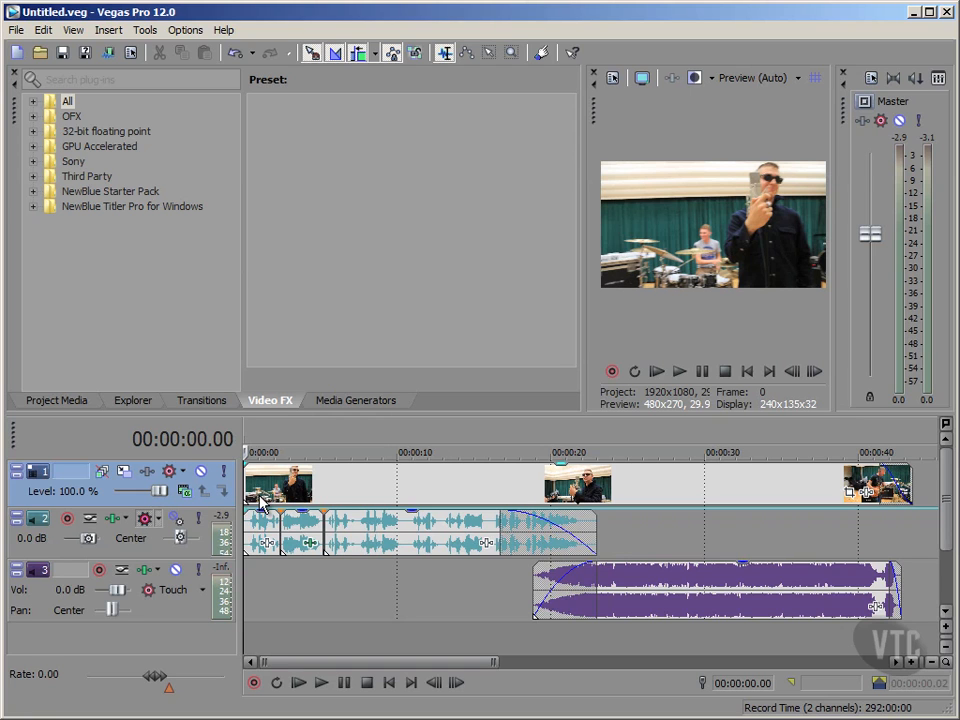
- Apply the GPU-accelerated Brightness and Contrast effect with the "Darker, More Contrast" preset to the video event on track 1
click(291, 492)
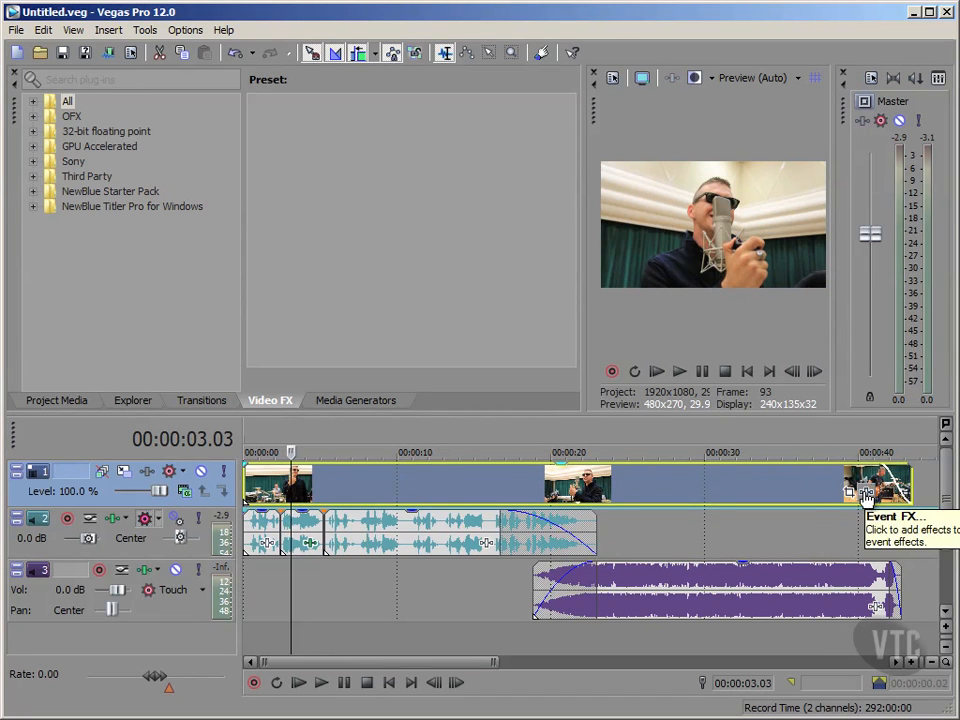
click(33, 147)
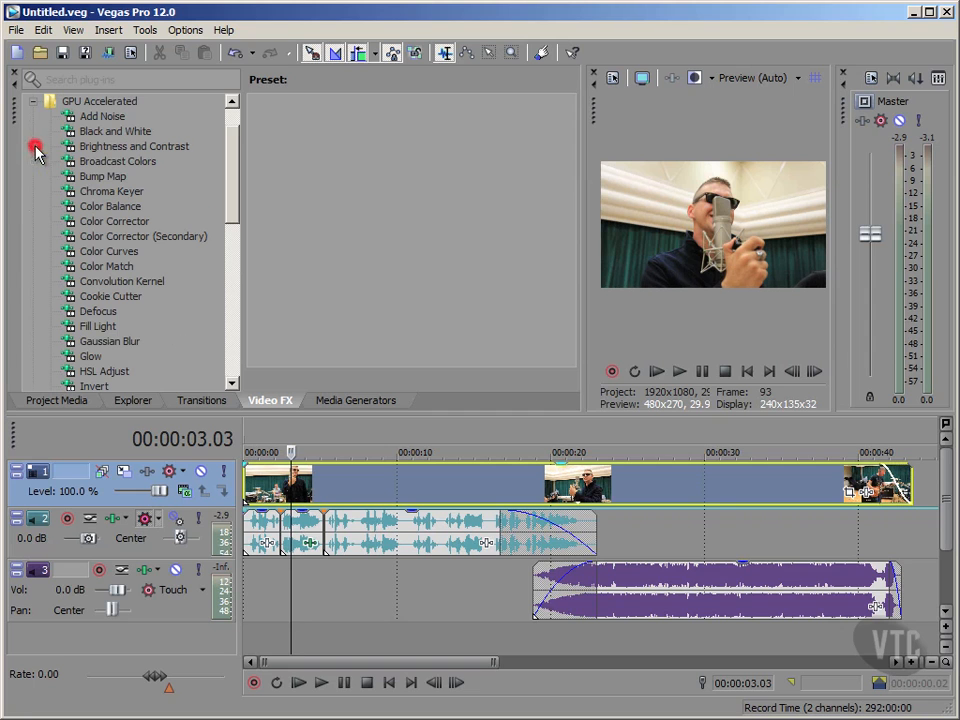
click(127, 147)
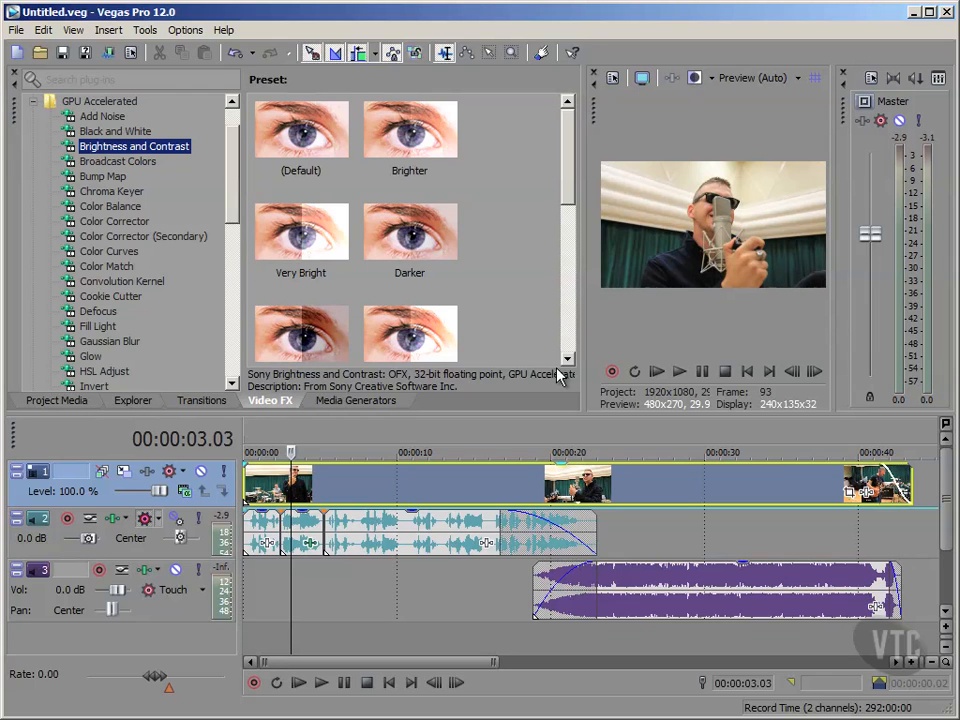
drag(569, 203, 583, 349)
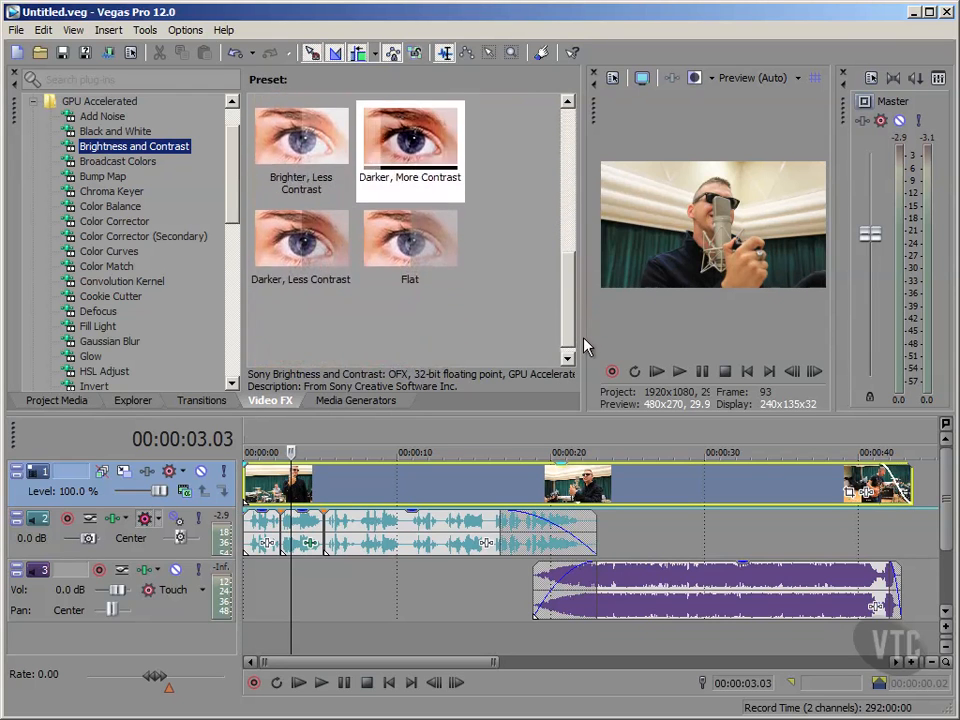
click(404, 149)
drag(404, 149, 328, 491)
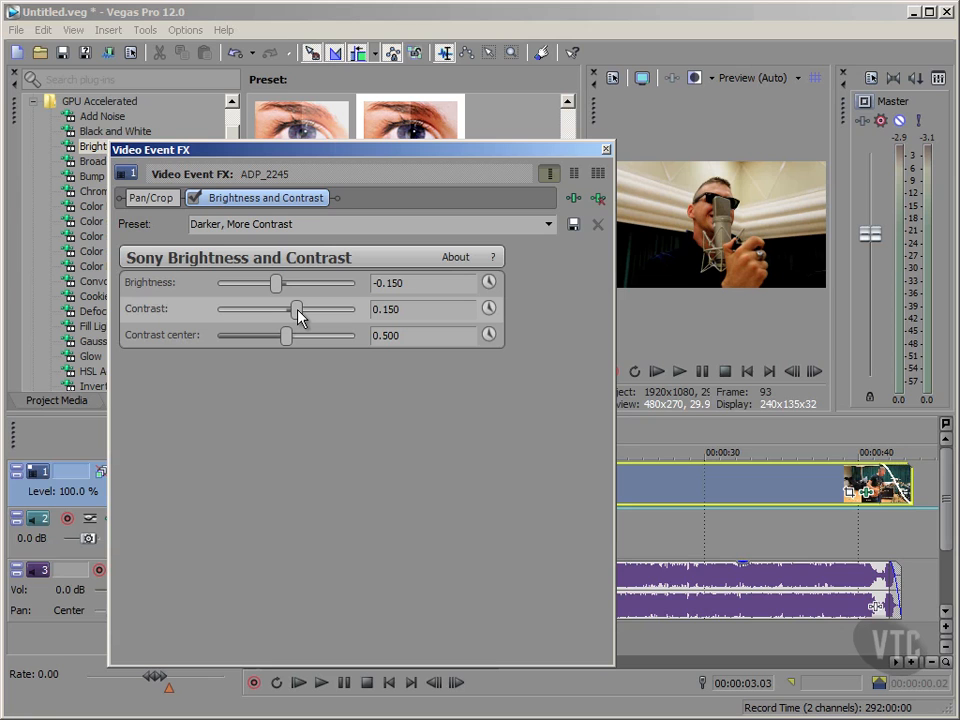
- Try custom effect values: contrast about 0.170, contrast center about 0.381 and brightness about -0.197
drag(298, 316, 326, 314)
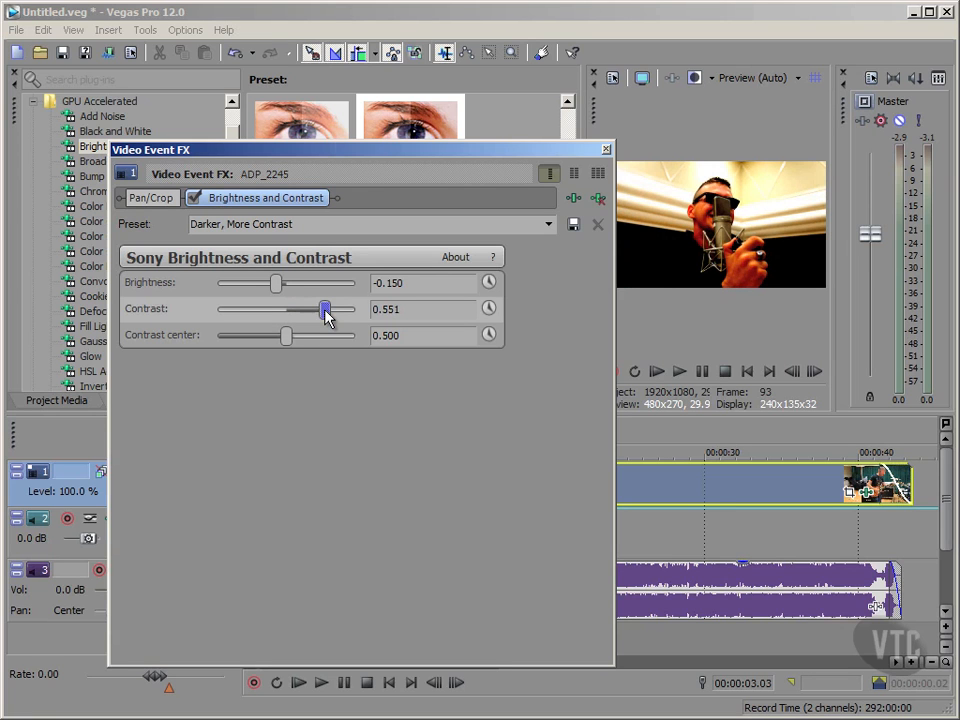
drag(326, 314, 299, 315)
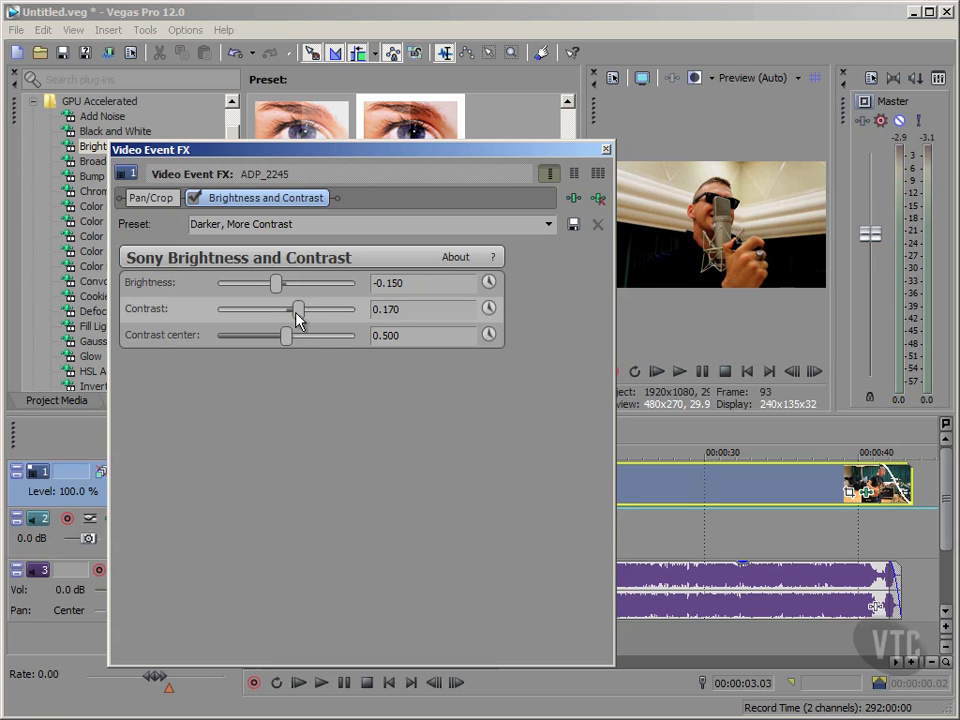
mouse_move(285, 335)
mouse_down()
mouse_move(323, 338)
mouse_move(246, 336)
mouse_move(268, 336)
mouse_up()
click(277, 286)
mouse_move(277, 286)
mouse_down()
mouse_move(299, 291)
mouse_move(277, 290)
mouse_up()
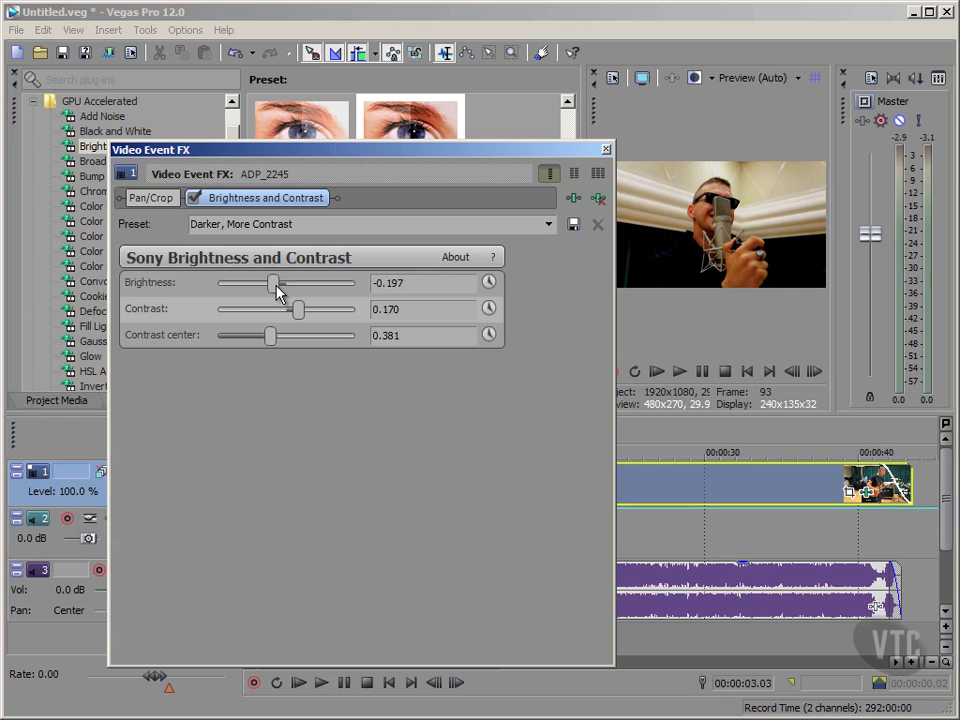
click(276, 285)
- Try the "Brighter, Less Contrast" and "Darker" presets on the Brightness and Contrast effect
click(548, 225)
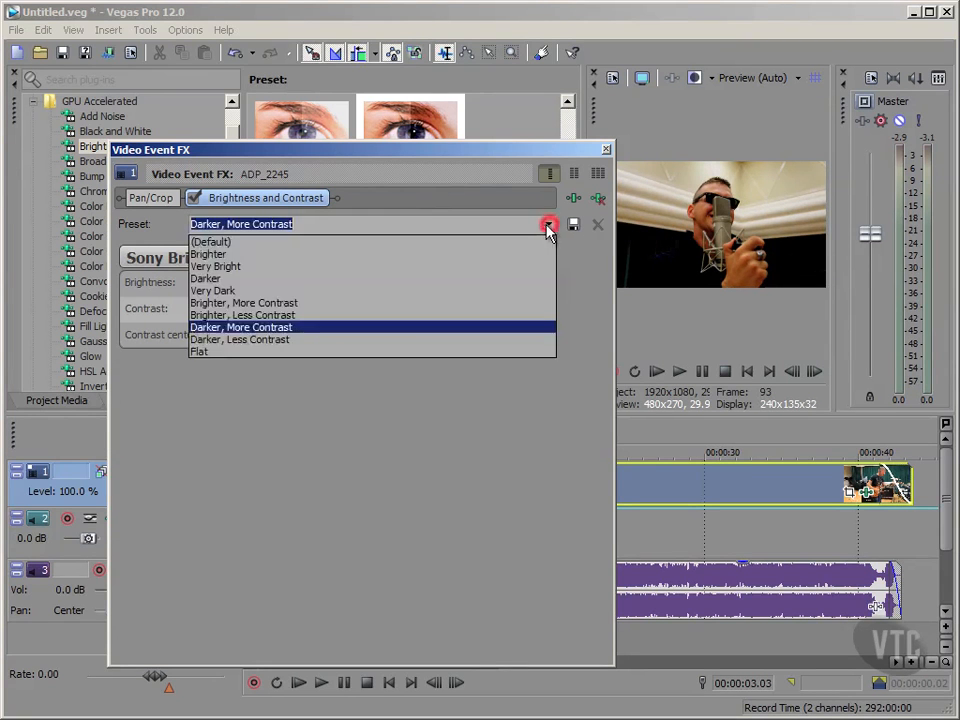
click(277, 315)
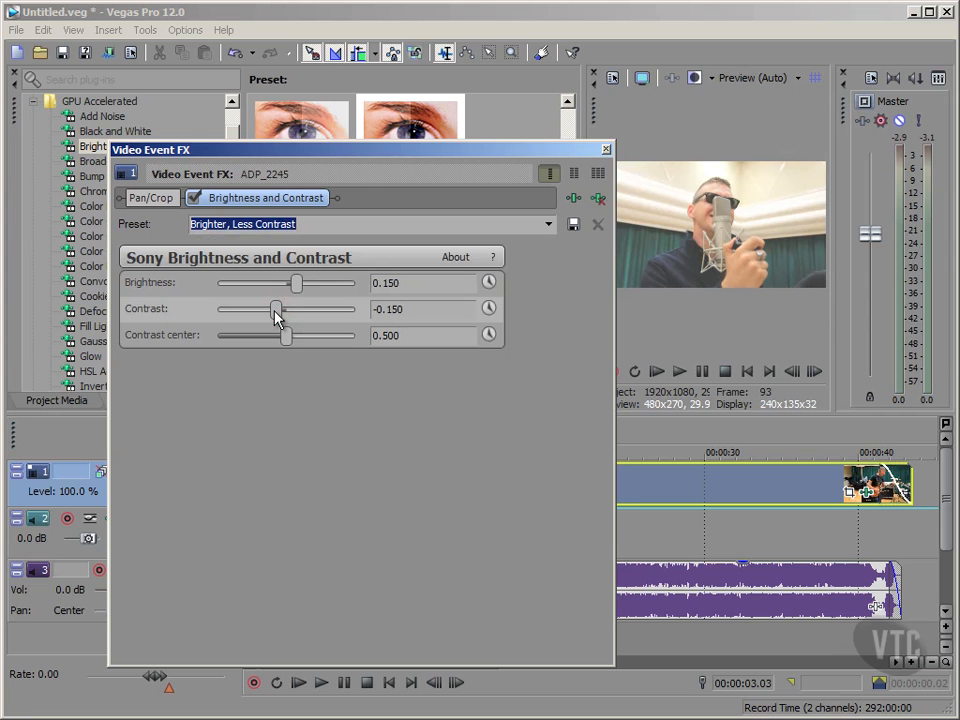
click(548, 224)
click(300, 278)
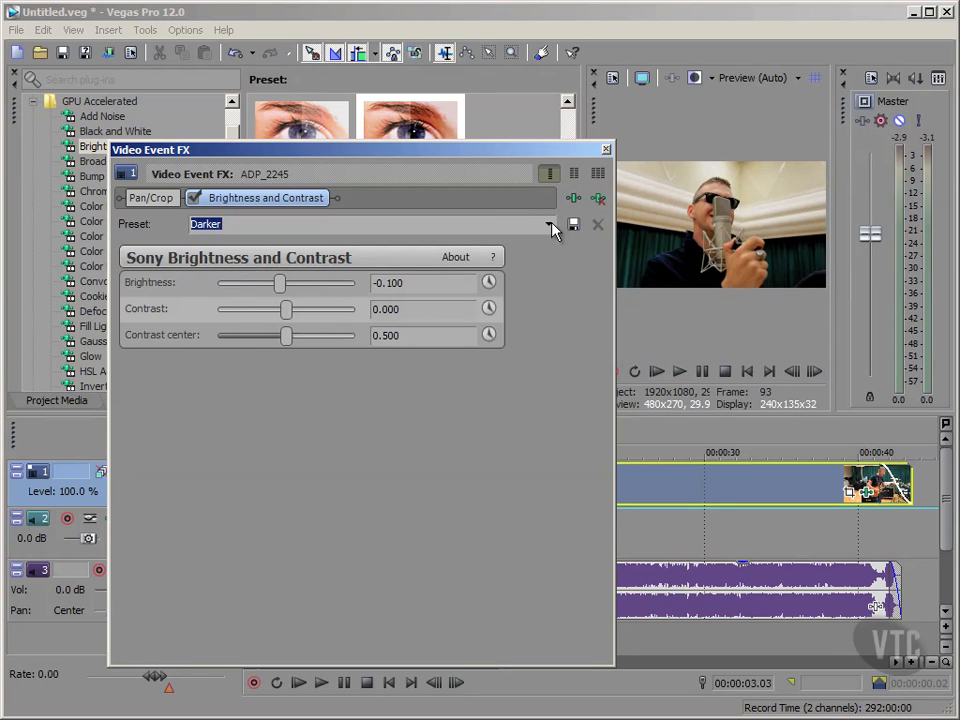
- Set the Brightness and Contrast effect to the "Darker, More Contrast" preset and close its settings
click(549, 224)
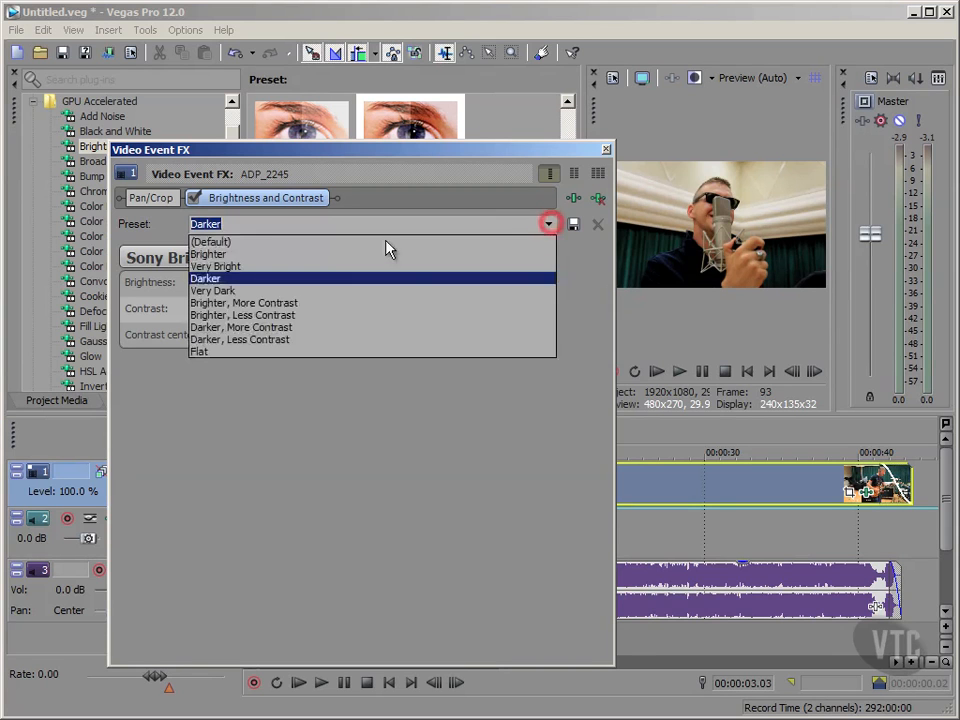
click(255, 327)
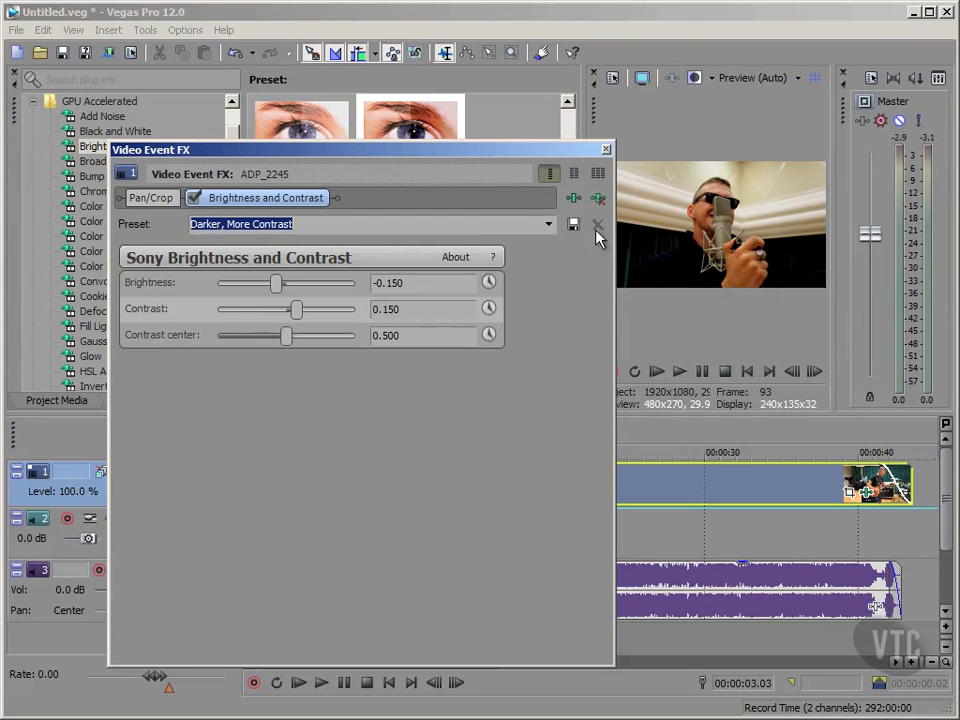
click(606, 149)
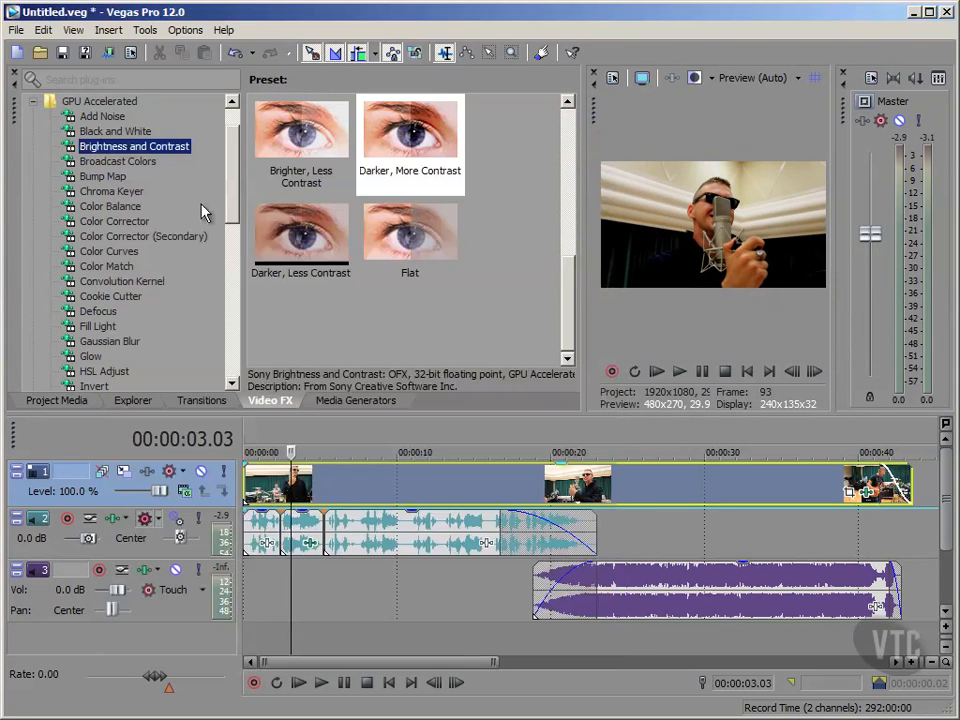
- Rearrange the docked windows so that the enlarged video preview replaces the effects browser
click(15, 85)
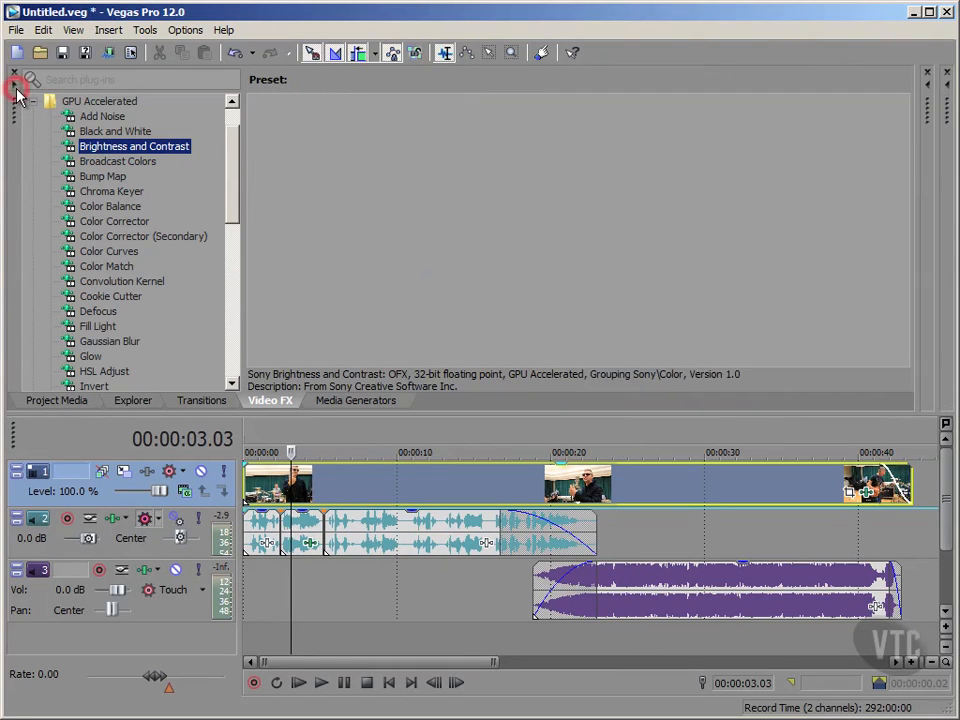
click(927, 73)
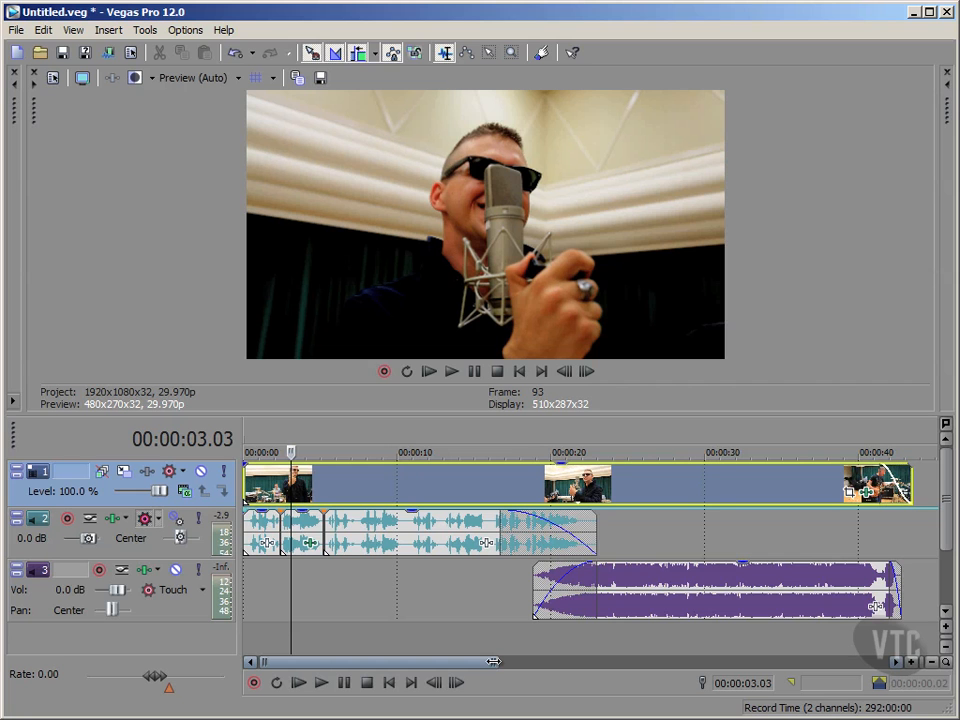
- Split the video event on track 1 at 00:00:02.13 and 00:00:05.08, matching the cuts in the audio track below
drag(493, 661, 328, 663)
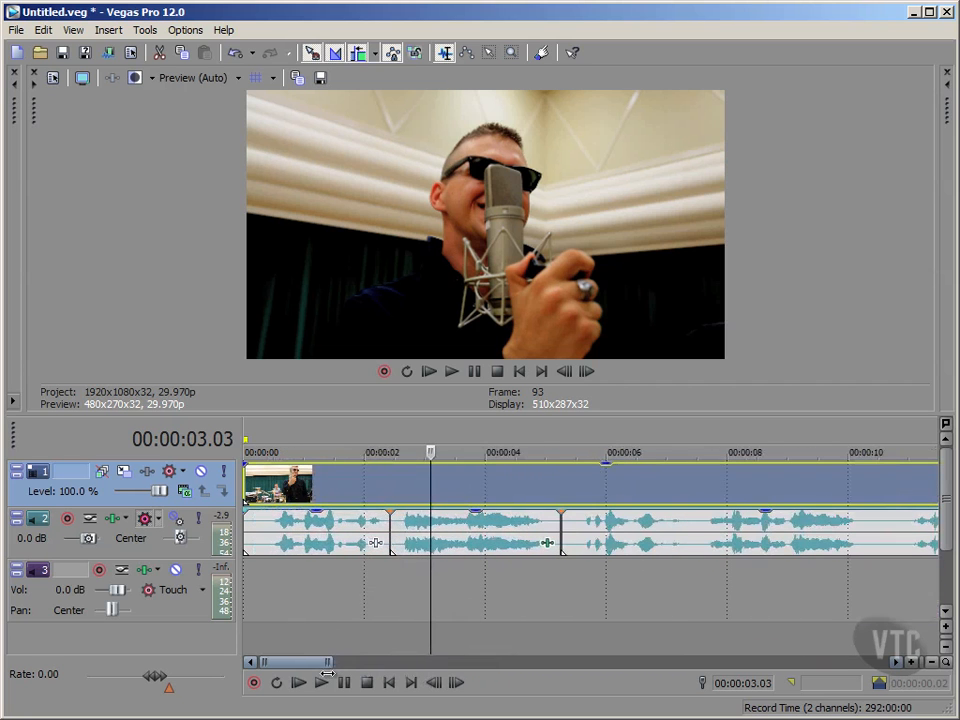
click(390, 575)
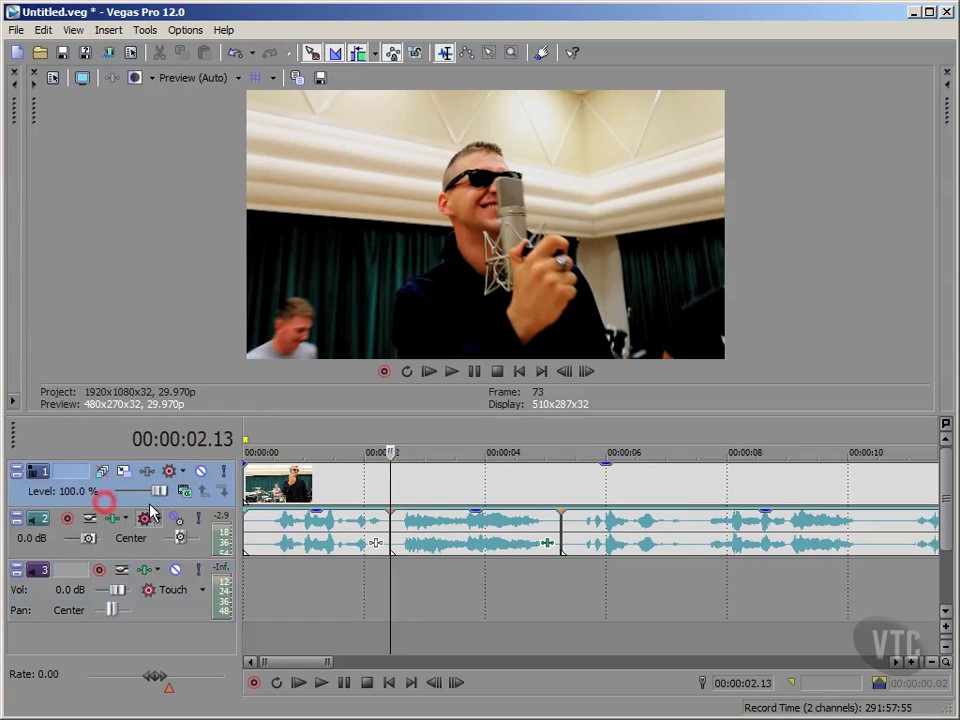
click(390, 484)
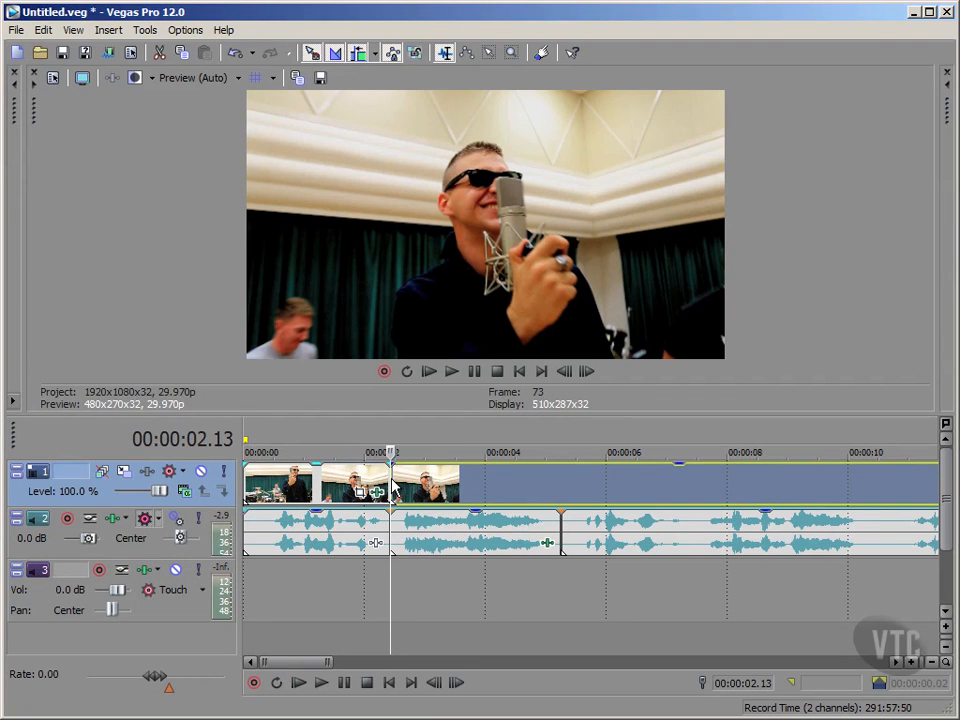
click(561, 476)
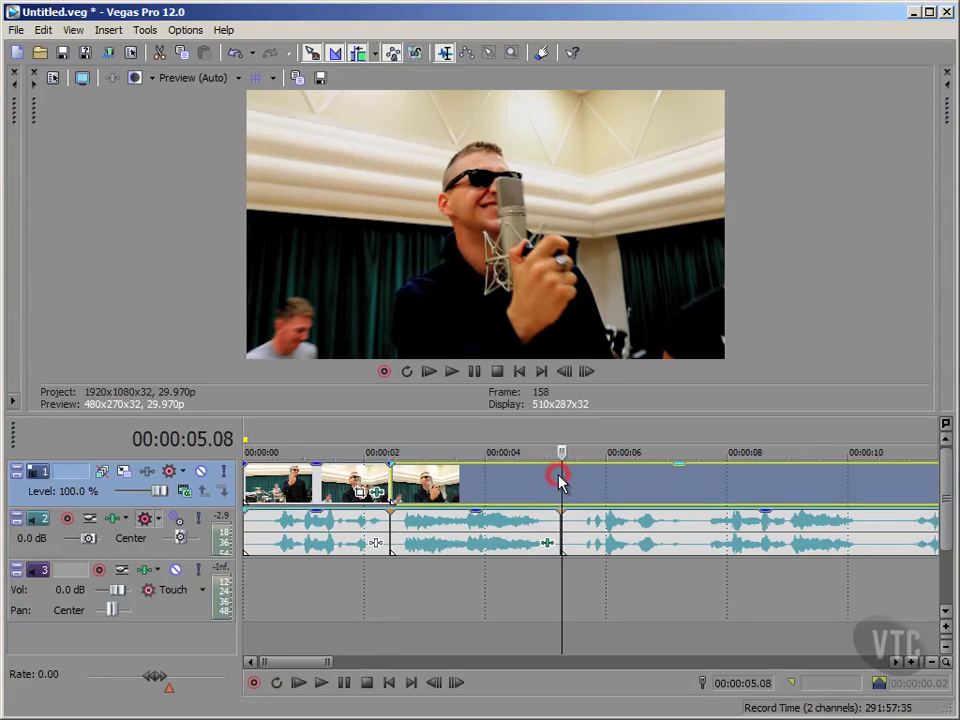
key(s)
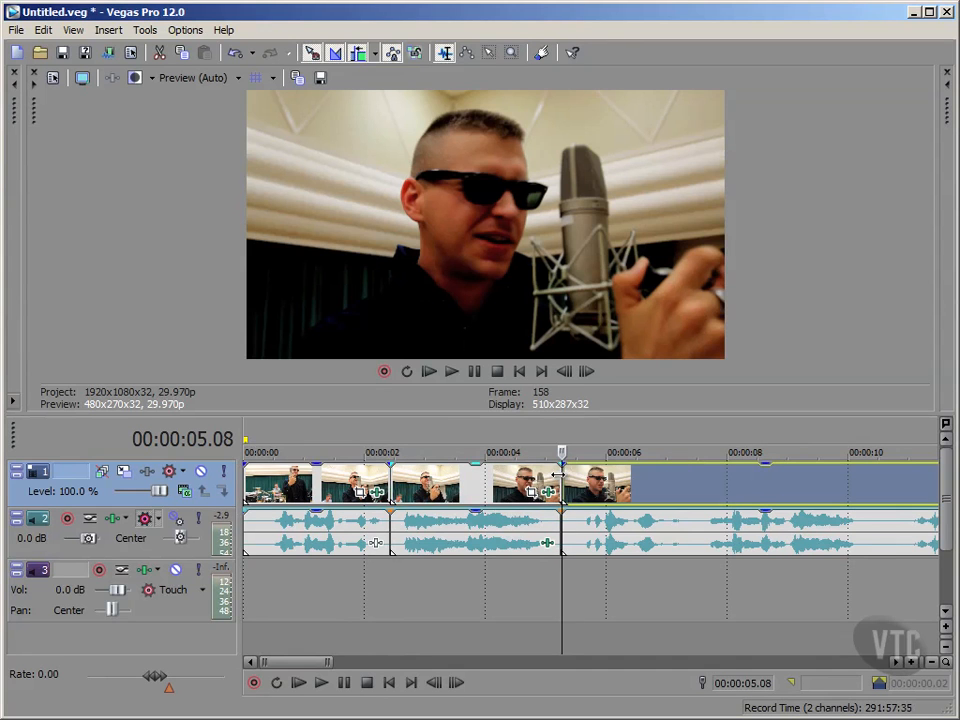
- Remove the Brightness and Contrast effect from the middle section of the split video, between 00:00:02.13 and 00:00:05.08
click(460, 492)
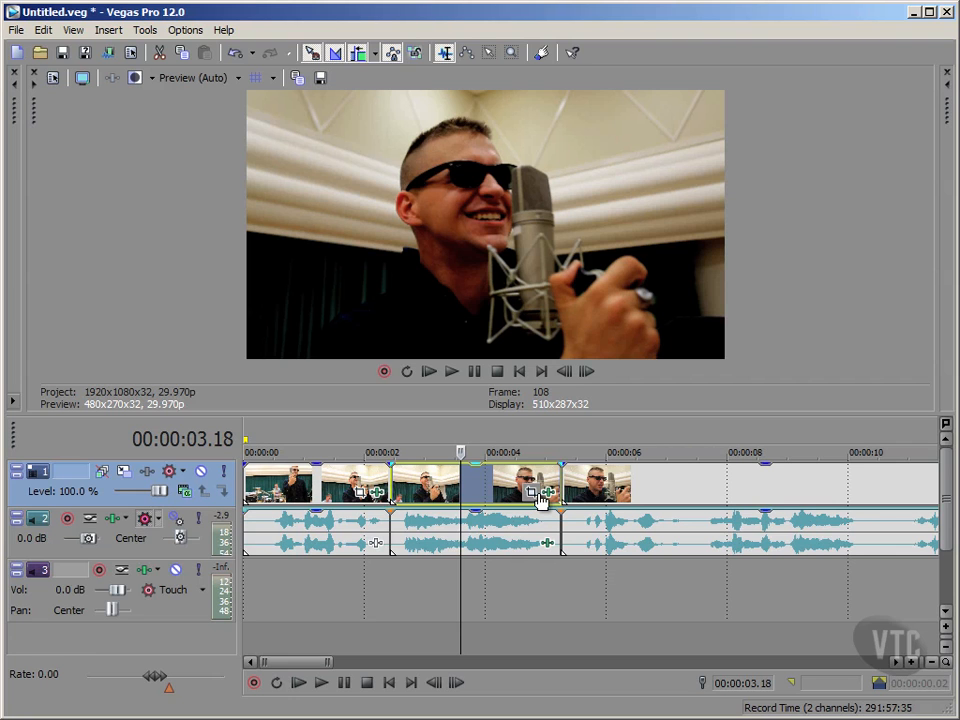
click(538, 494)
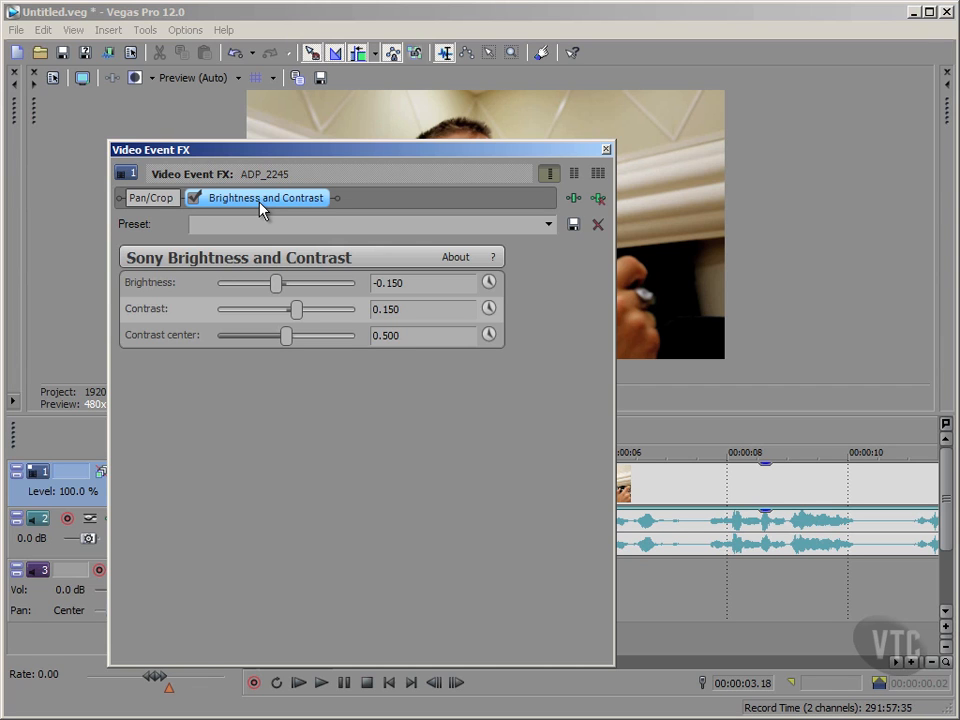
click(262, 204)
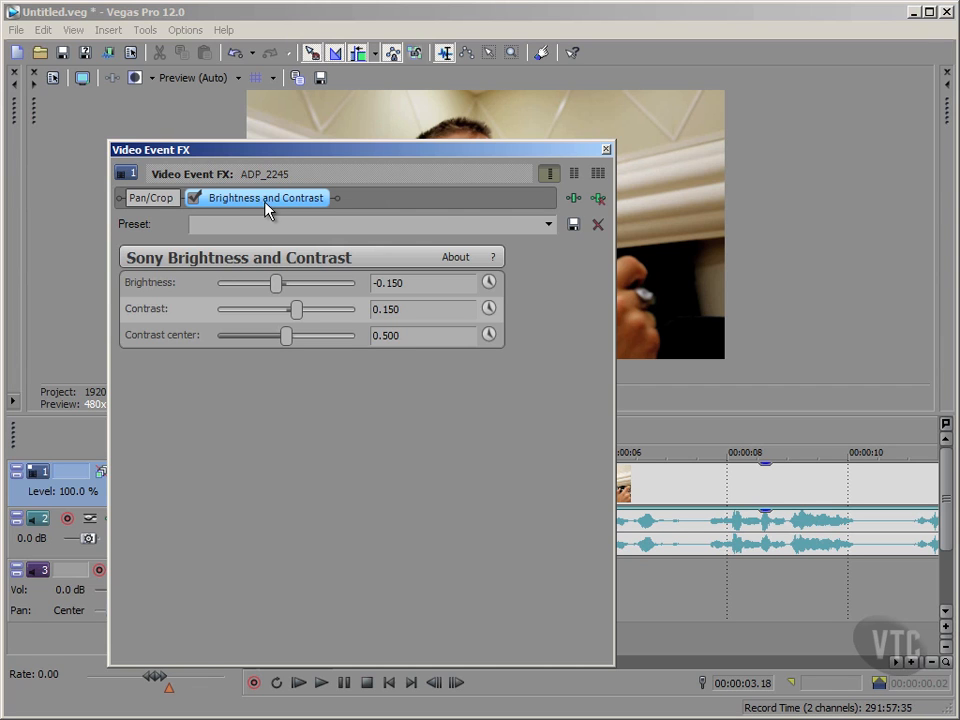
click(597, 198)
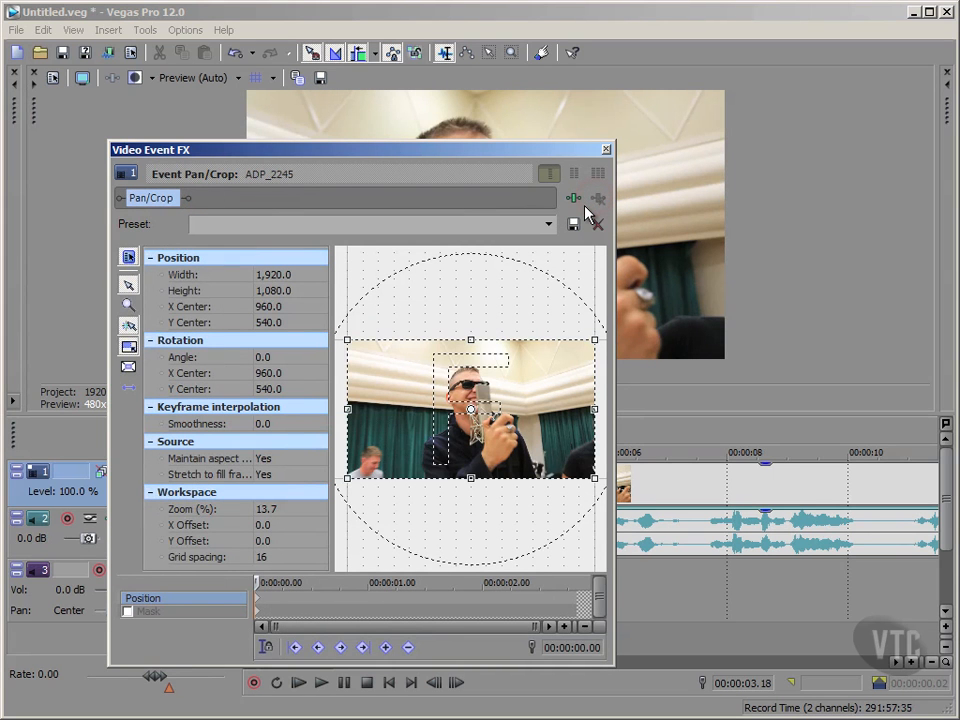